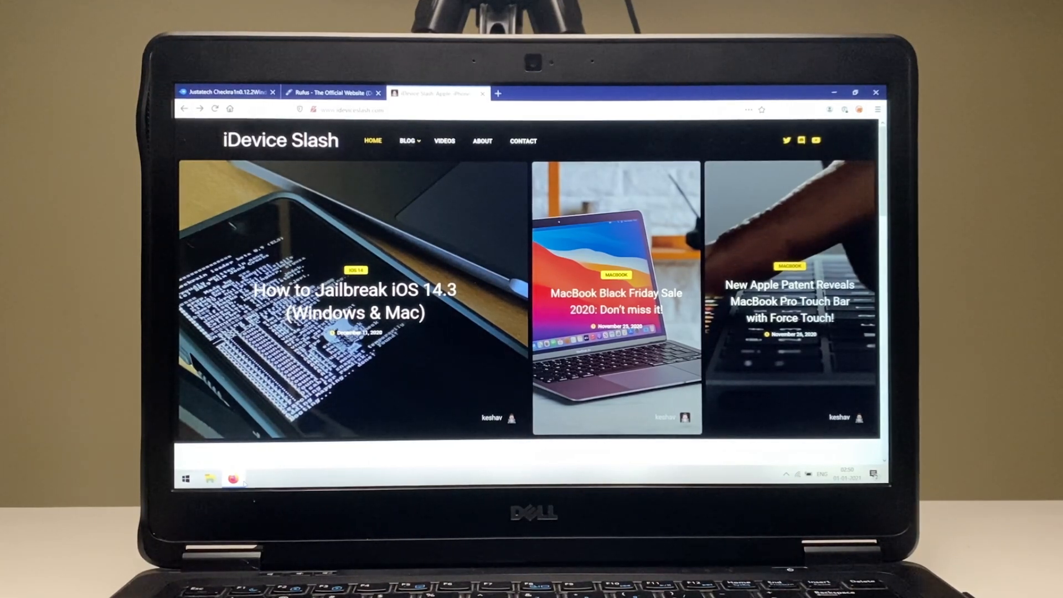
{"action": "scroll", "coordinate": [532, 299], "scroll_direction": "down", "scroll_amount": 3}
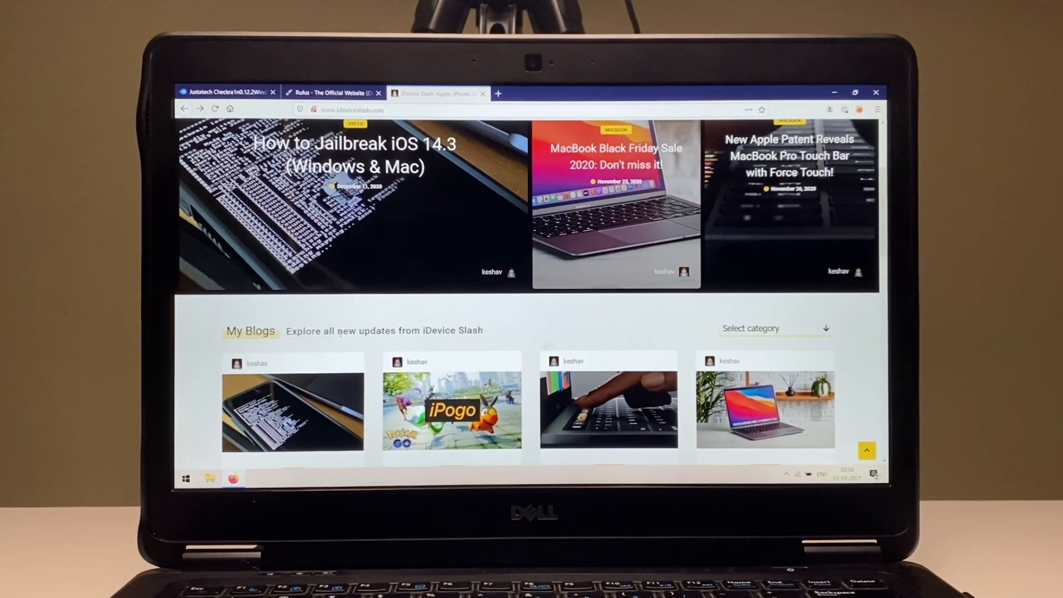
{"action": "scroll", "coordinate": [532, 332], "scroll_direction": "down", "scroll_amount": 2}
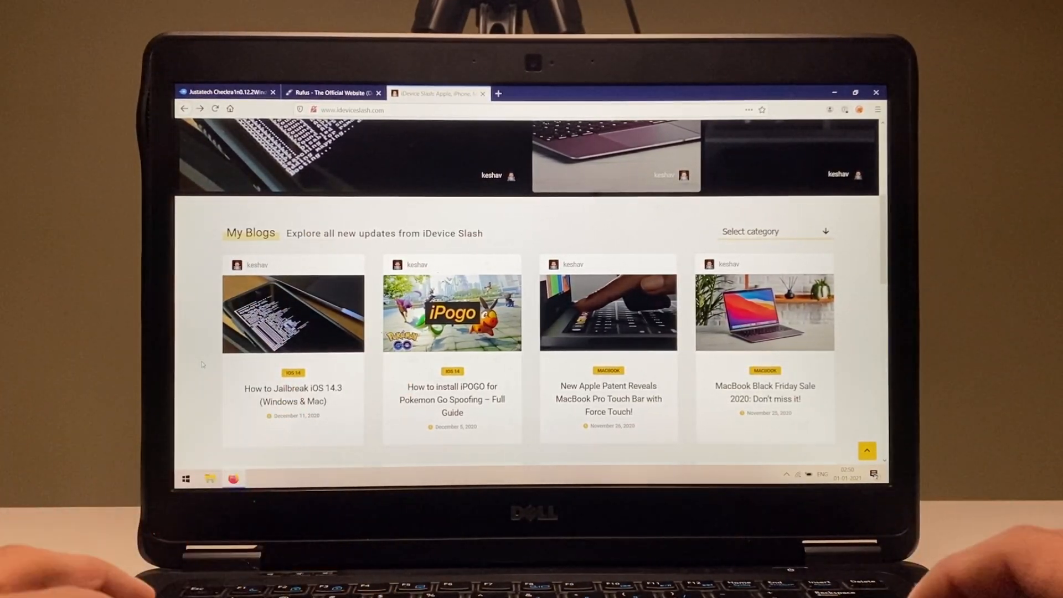
Adjust the laptop screen brightness while browsing the iDevice Slash homepage
{"action": "key", "text": "F12"}
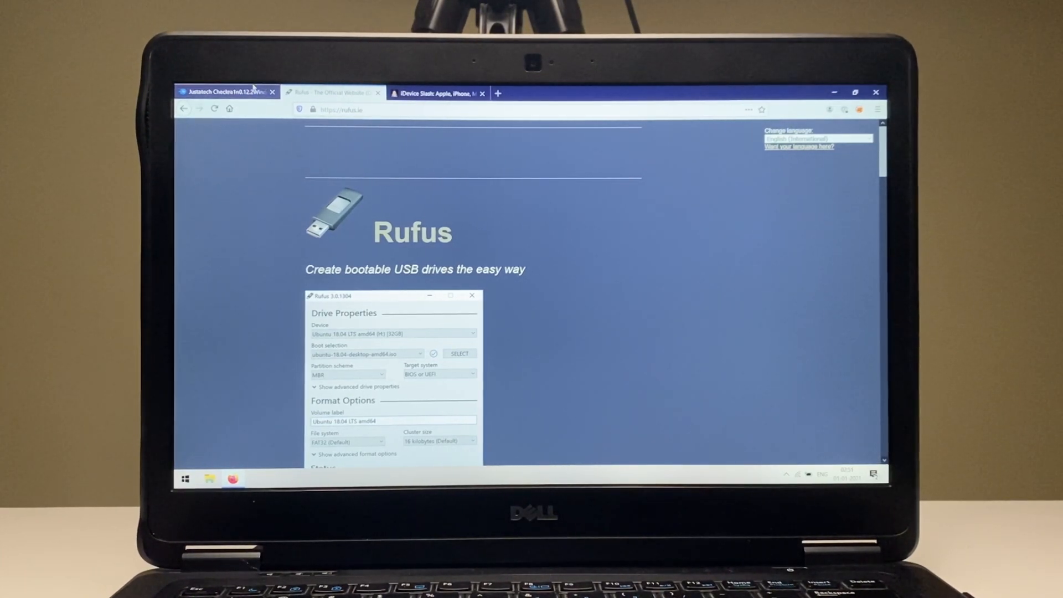
Download Rufus 3.13 from the Rufus website, saving the installer file, then return to the checkra1n MediaFire page
{"action": "left_click", "coordinate": [224, 92]}
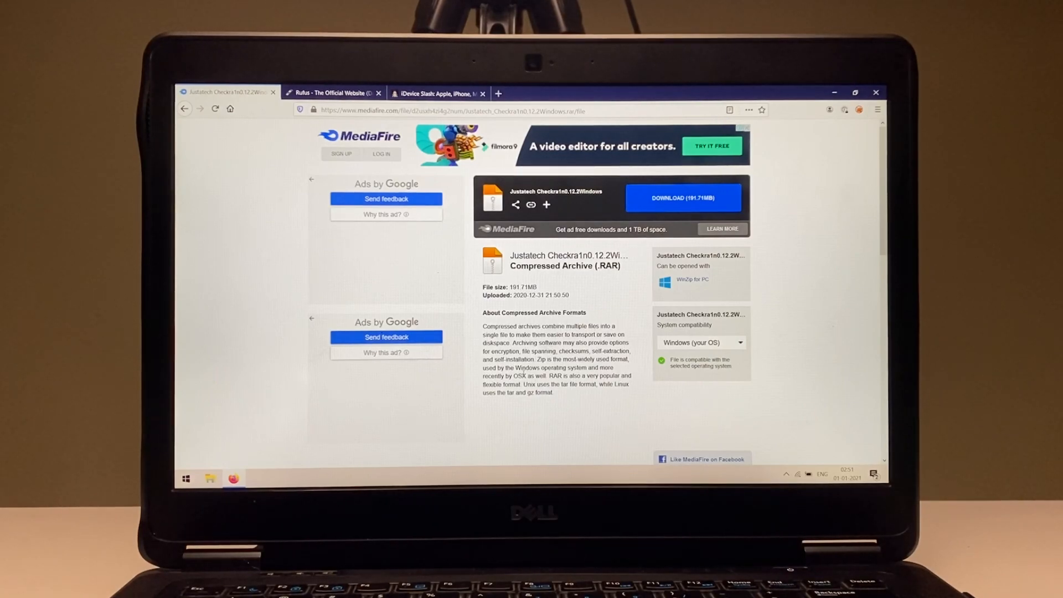
{"action": "left_click", "coordinate": [333, 94]}
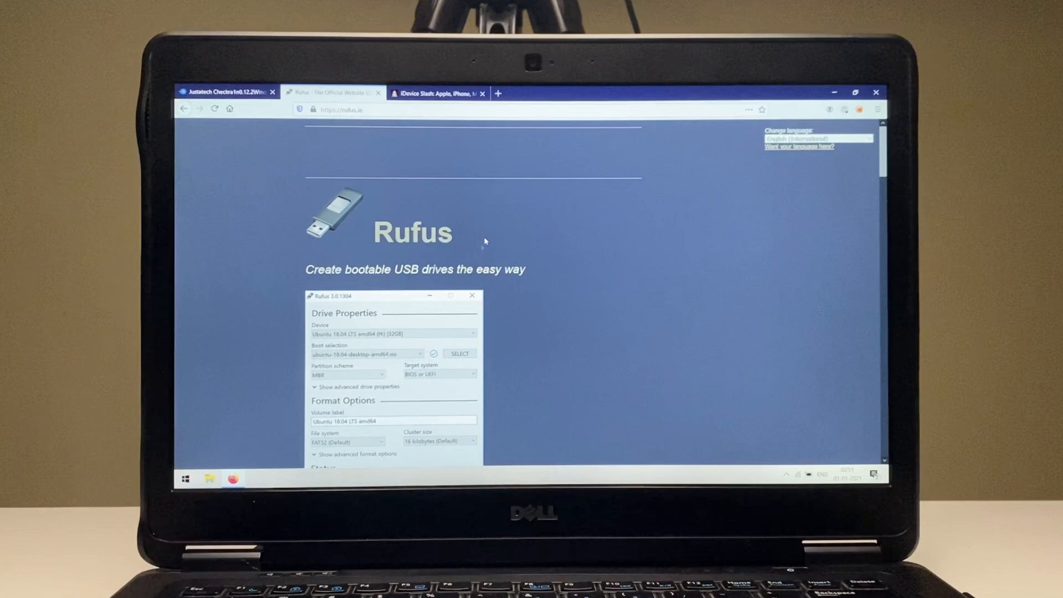
{"action": "scroll", "coordinate": [278, 405], "scroll_direction": "down", "scroll_amount": 5}
{"action": "scroll", "coordinate": [277, 405], "scroll_direction": "down", "scroll_amount": 4}
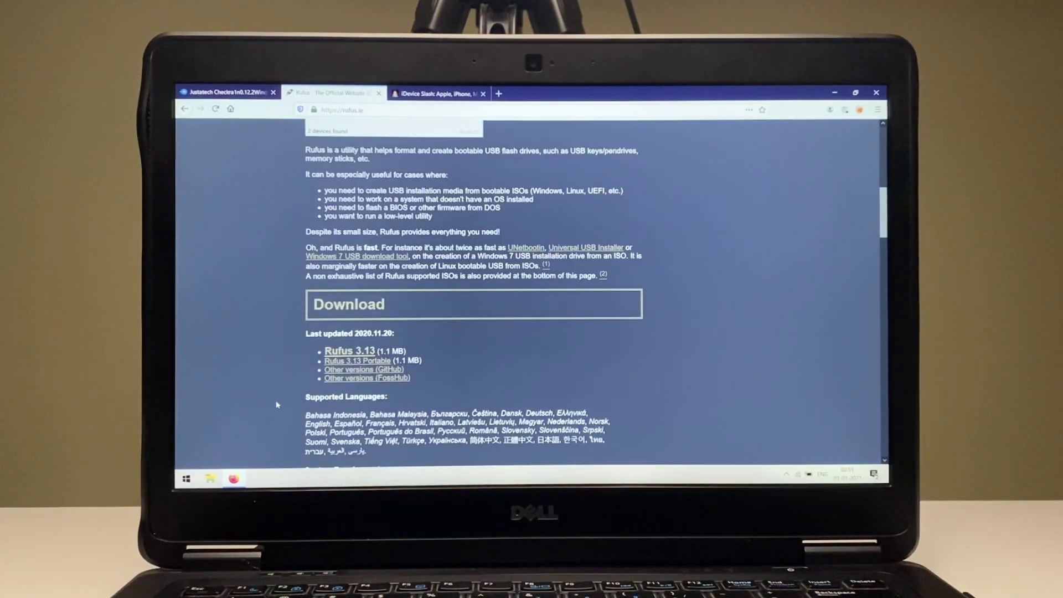
{"action": "left_click", "coordinate": [349, 352]}
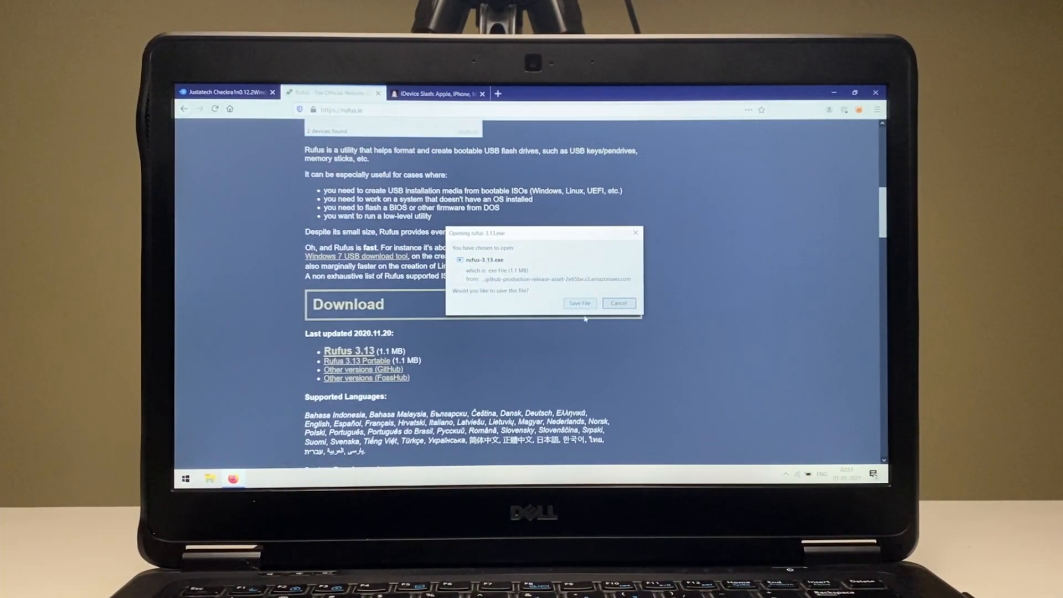
{"action": "left_click", "coordinate": [580, 303]}
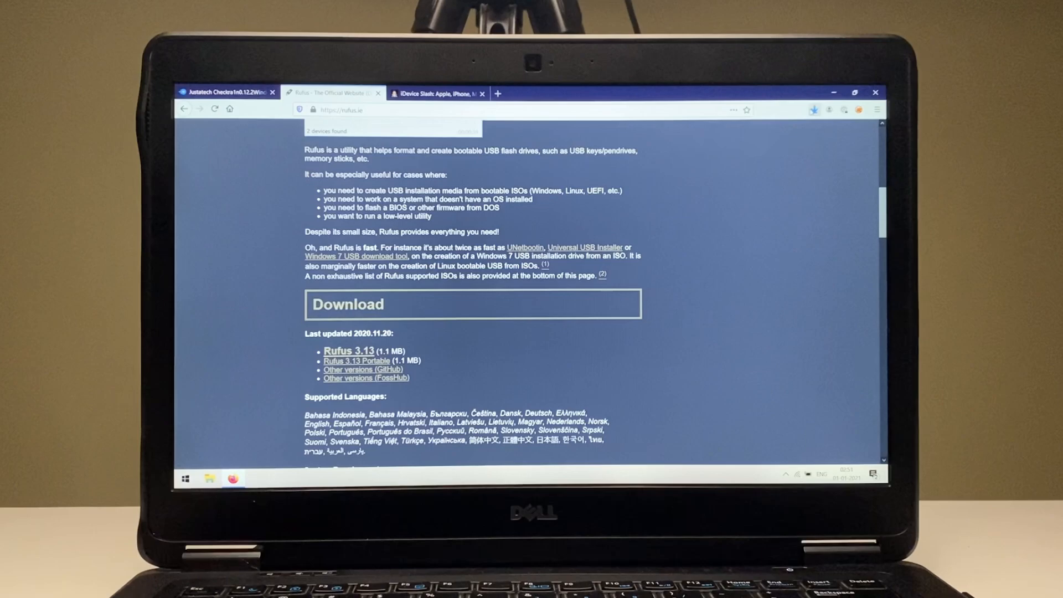
{"action": "left_click", "coordinate": [224, 93]}
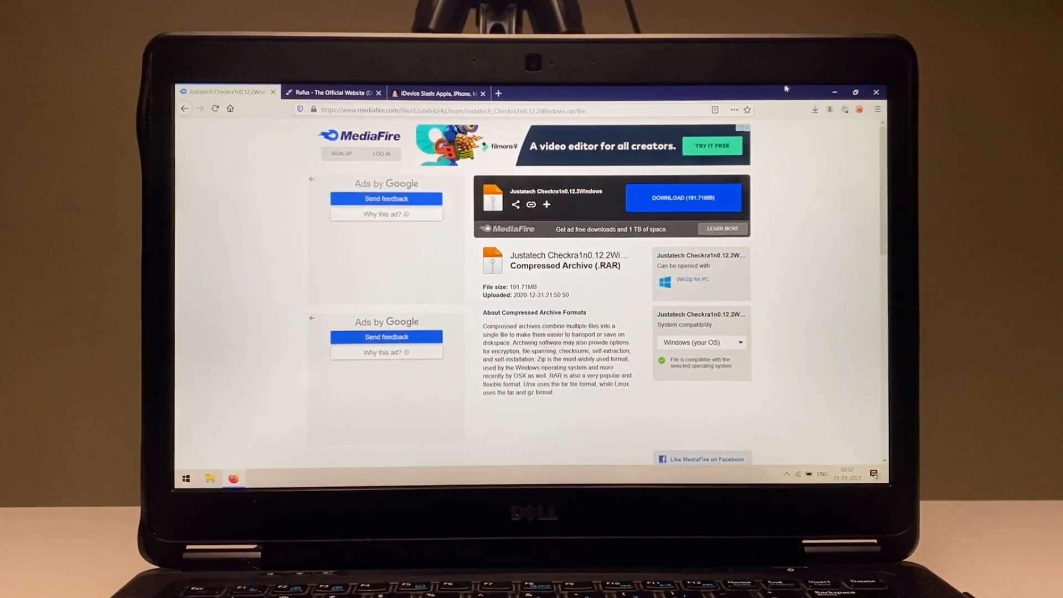
Browse the Downloads folder, reviewing the Rufus download and the checkra1n rar and disc image files
{"action": "left_click", "coordinate": [832, 90]}
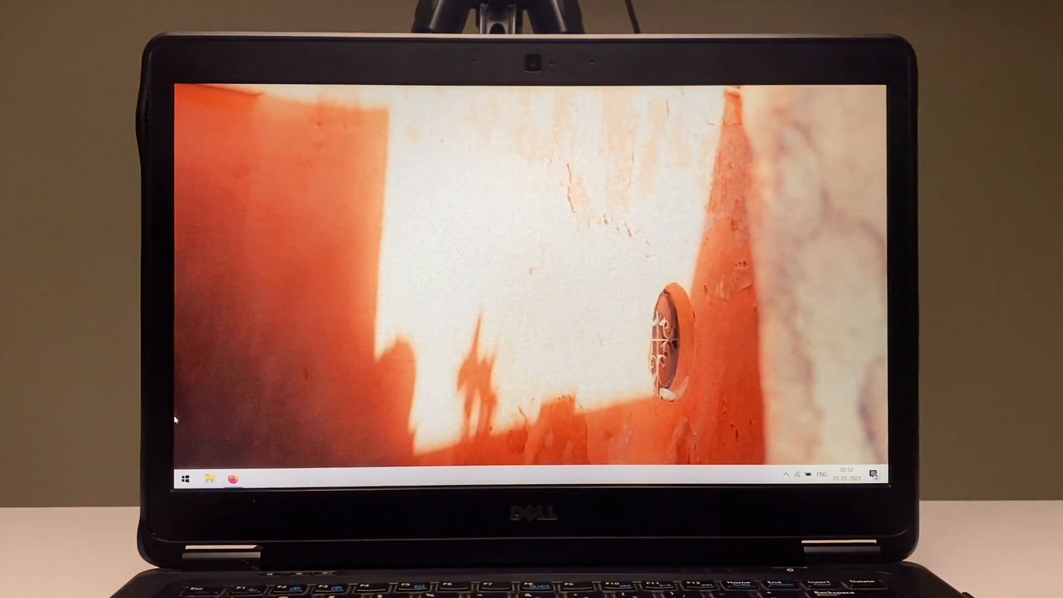
{"action": "left_click", "coordinate": [210, 479]}
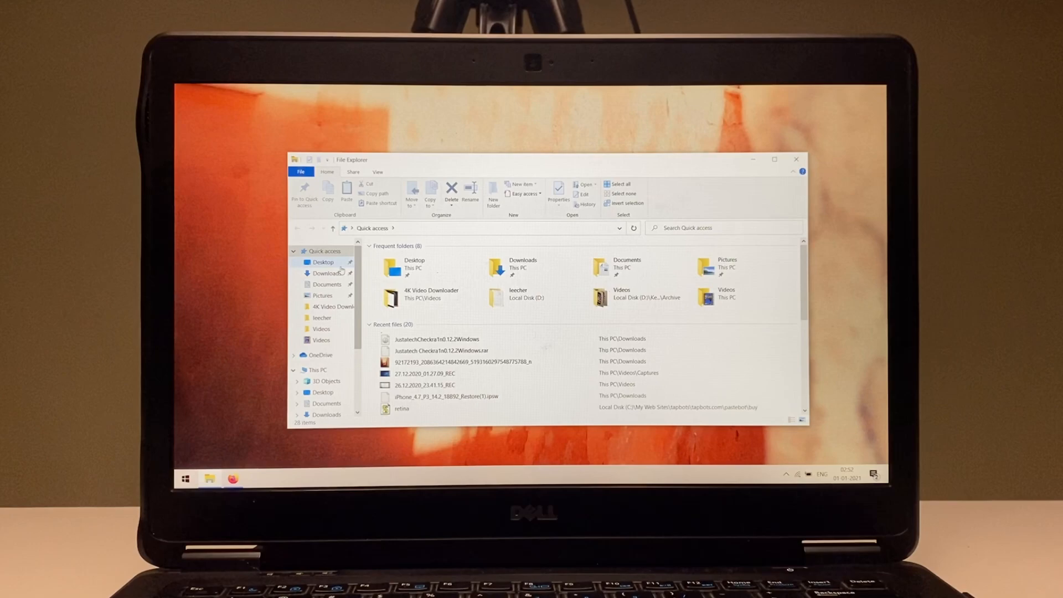
{"action": "left_click", "coordinate": [327, 273]}
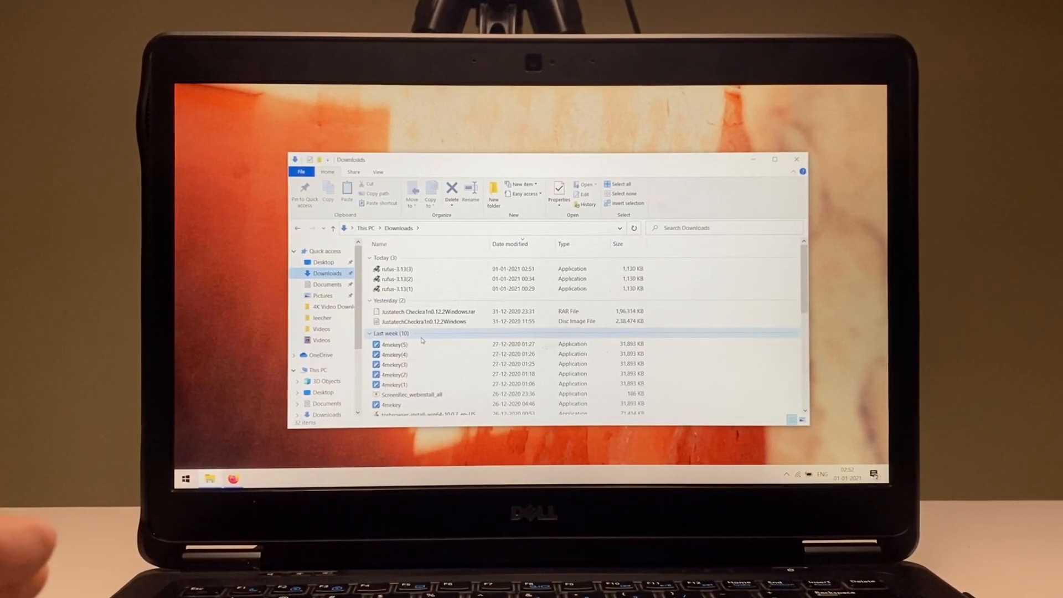
{"action": "left_click", "coordinate": [397, 288]}
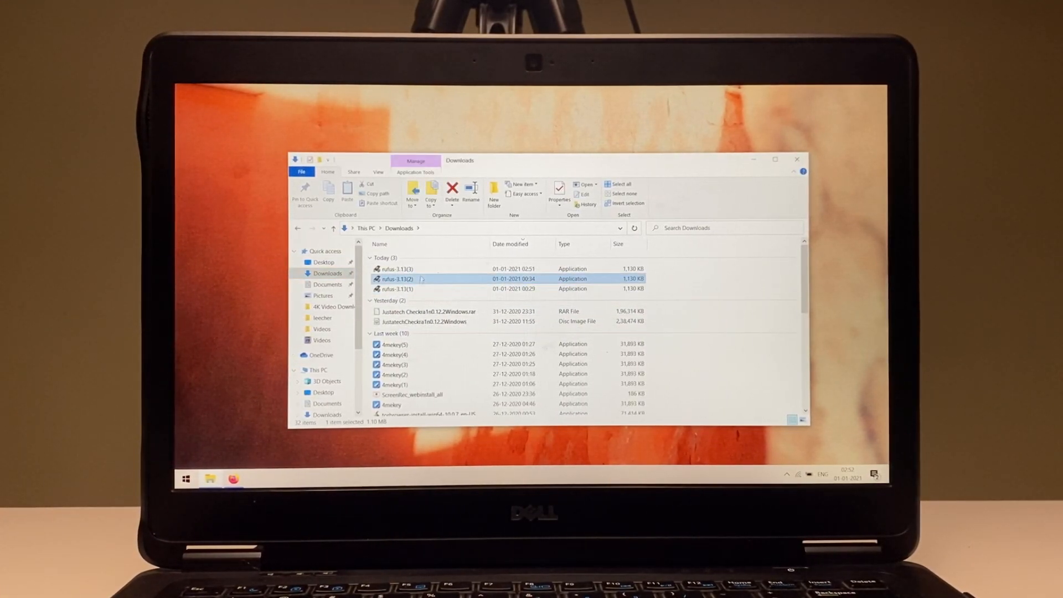
{"action": "left_click", "coordinate": [422, 321]}
{"action": "left_click", "coordinate": [428, 311]}
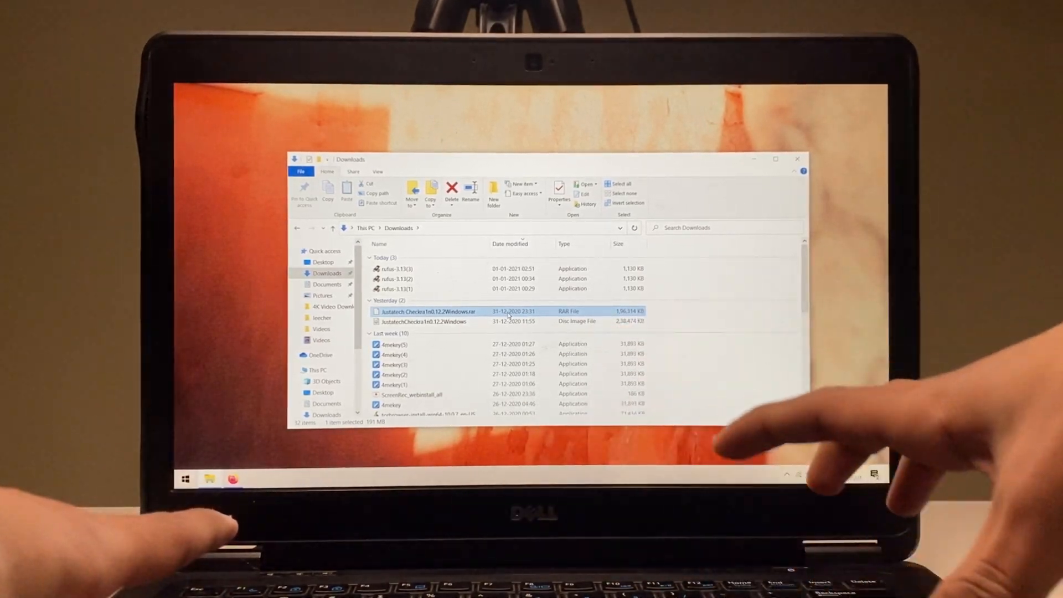
Launch Rufus from Downloads and grant it administrator permission at the UAC prompt
{"action": "key", "text": "alt+Tab"}
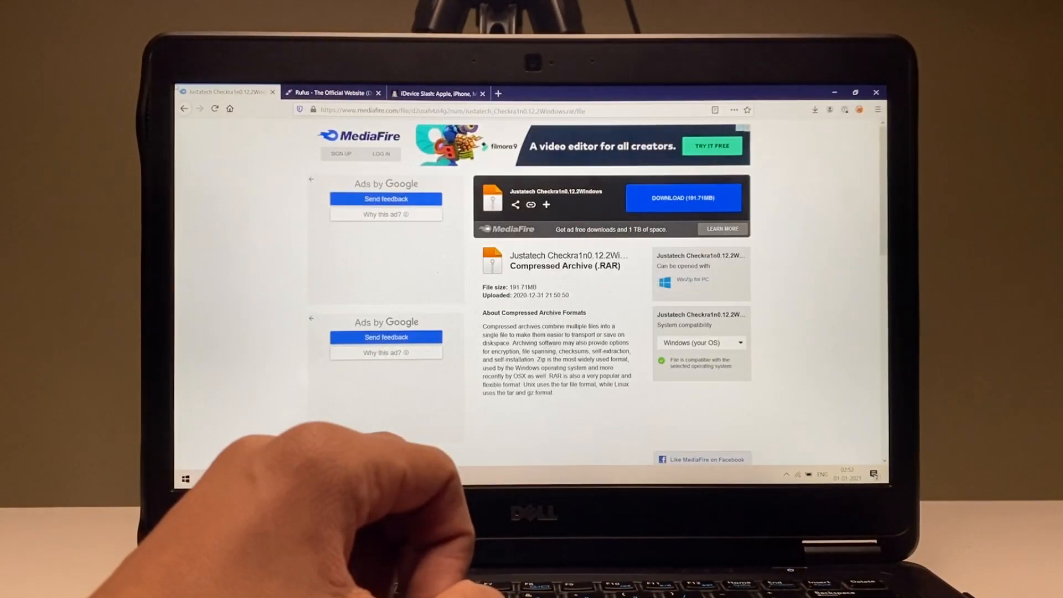
{"action": "key", "text": "alt+Tab"}
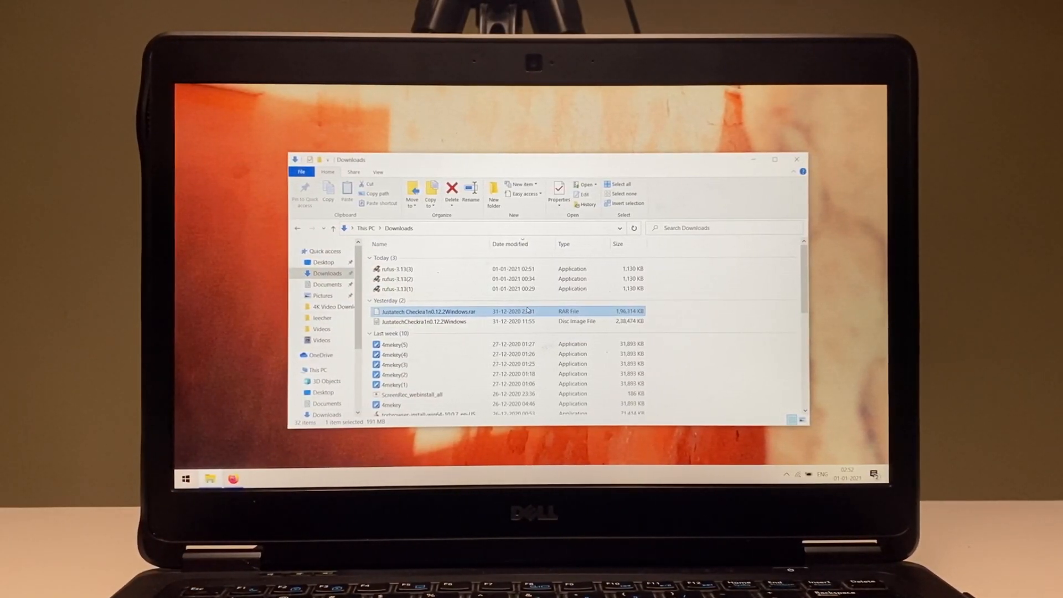
{"action": "left_click", "coordinate": [444, 321]}
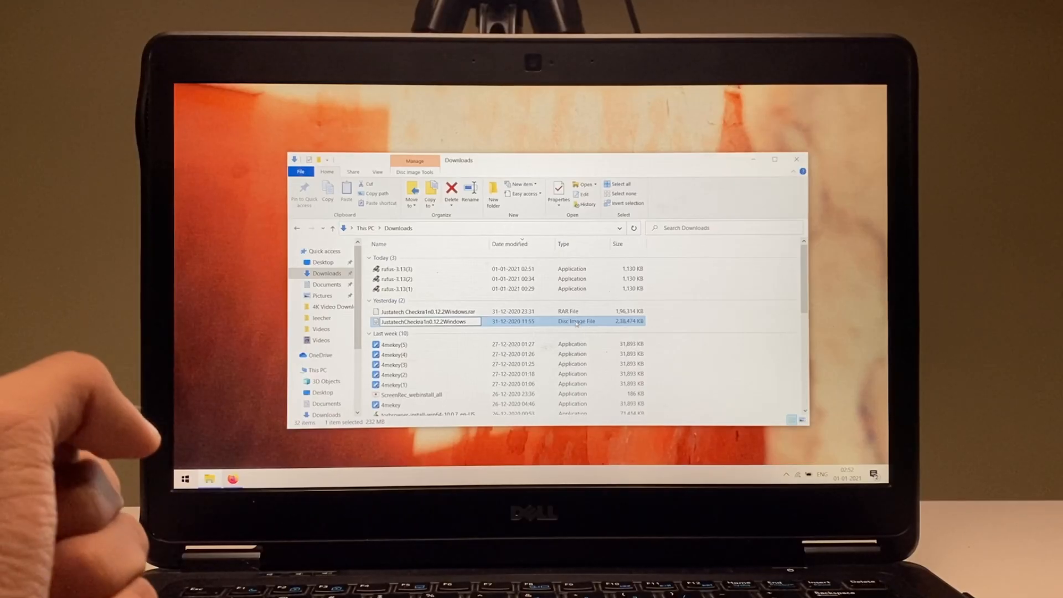
{"action": "left_click", "coordinate": [565, 312]}
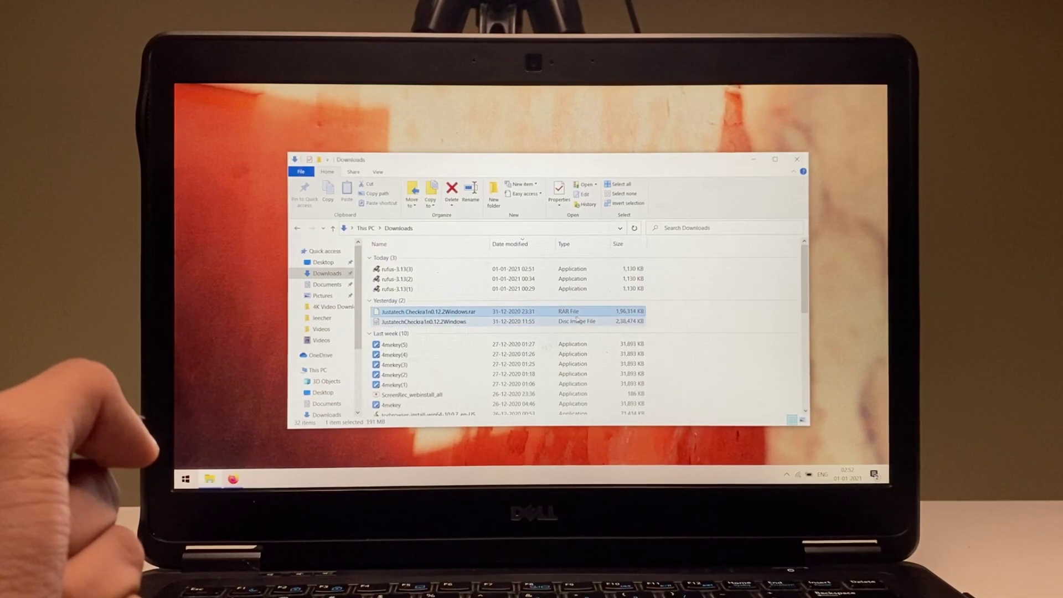
{"action": "left_click", "coordinate": [573, 322]}
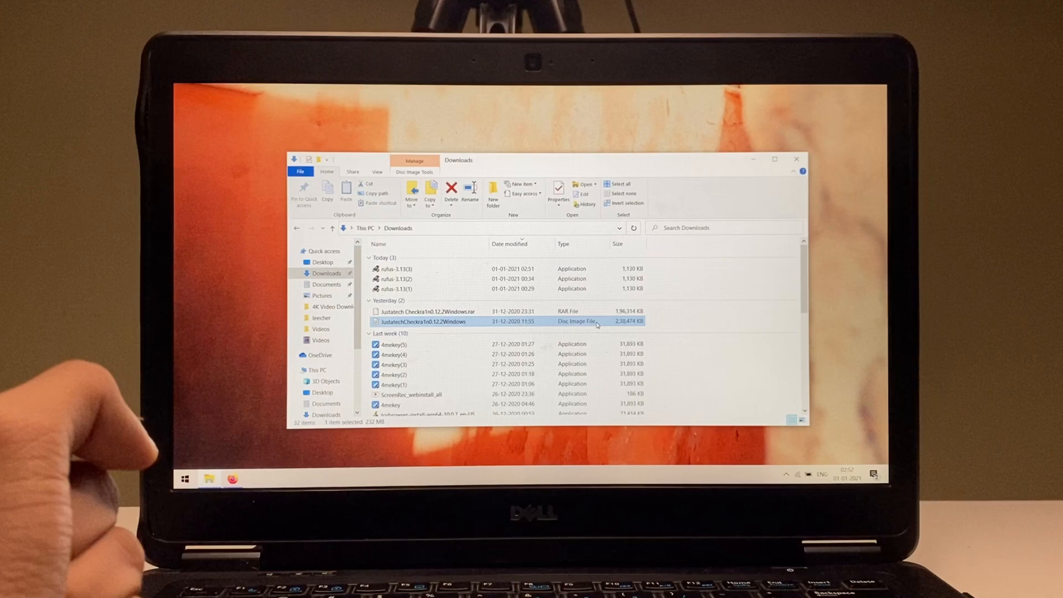
{"action": "double_click", "coordinate": [397, 279]}
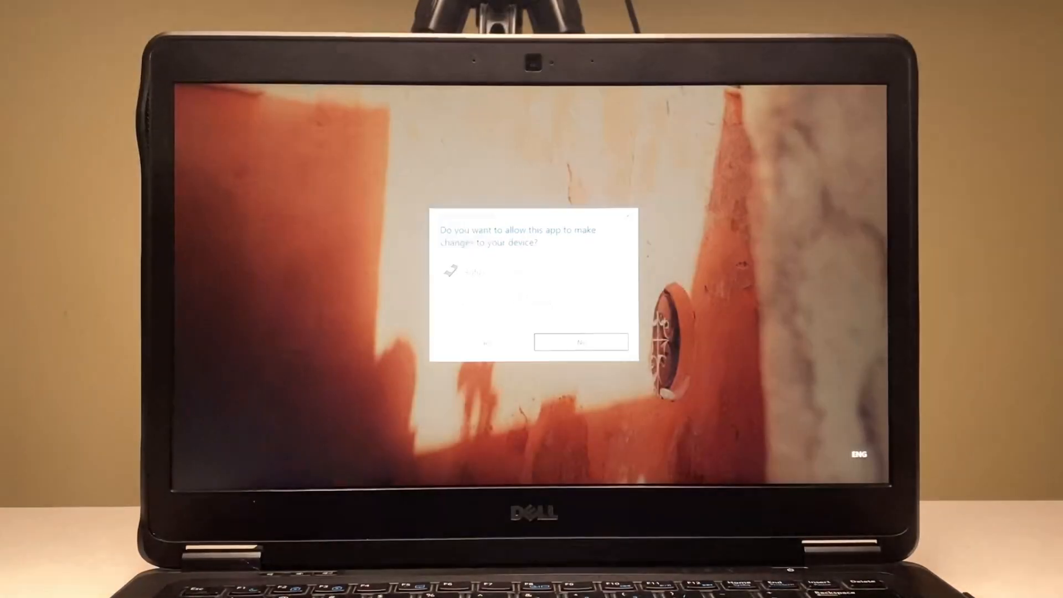
{"action": "key", "text": "alt+y"}
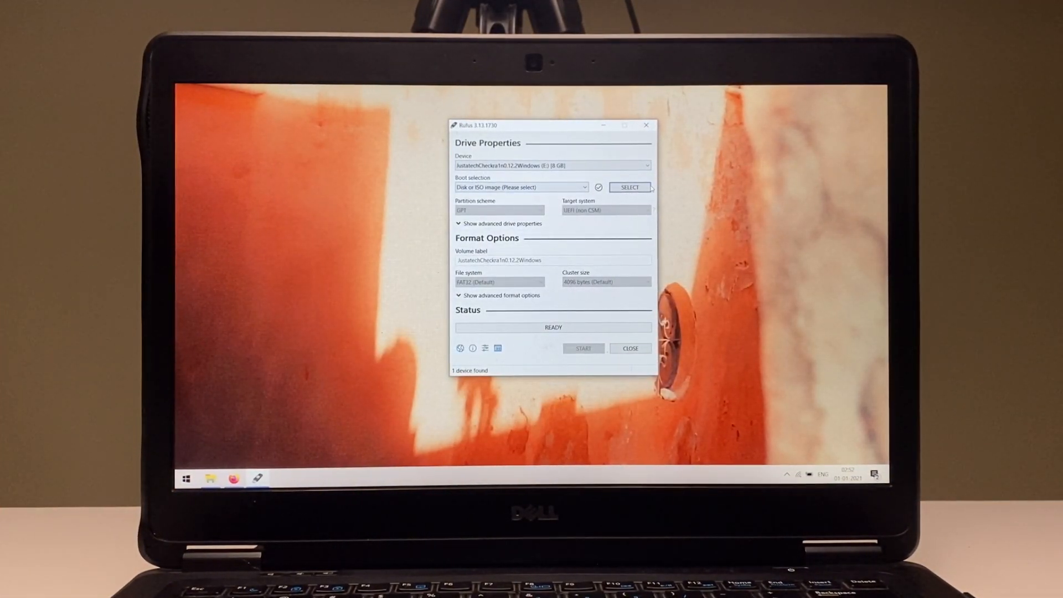
Load the JustatechCheckra1n 0.12.2 Windows ISO as the Rufus boot image, then close Rufus
{"action": "left_click", "coordinate": [645, 189]}
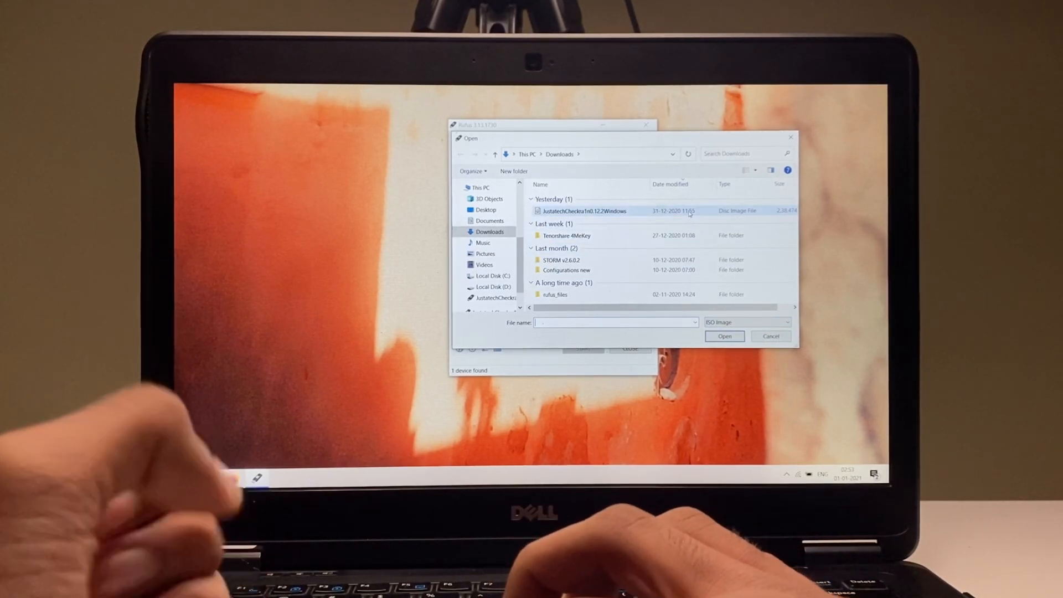
{"action": "double_click", "coordinate": [689, 213]}
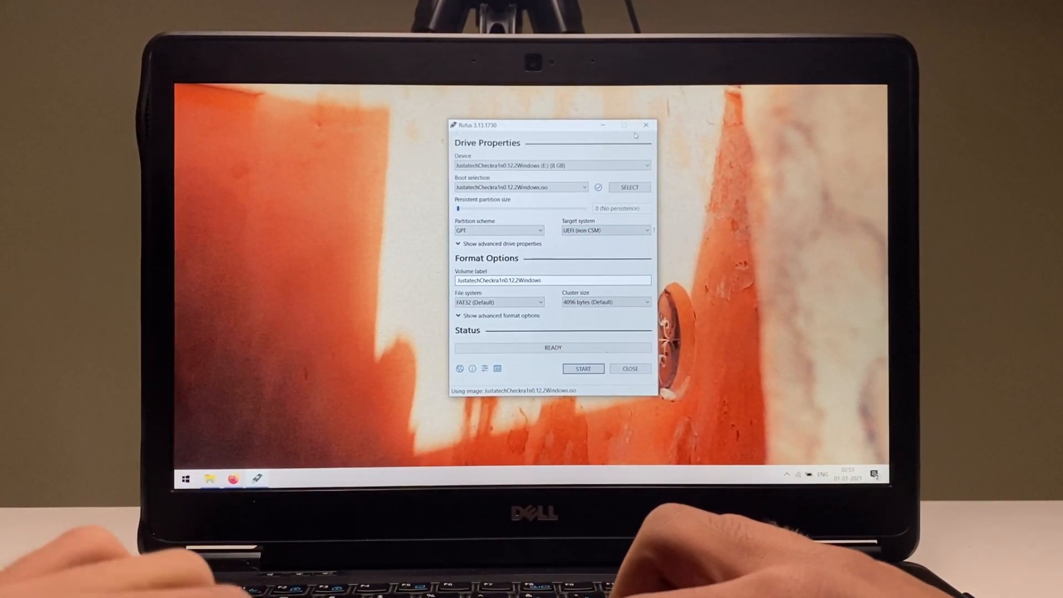
{"action": "key", "text": "alt+F4"}
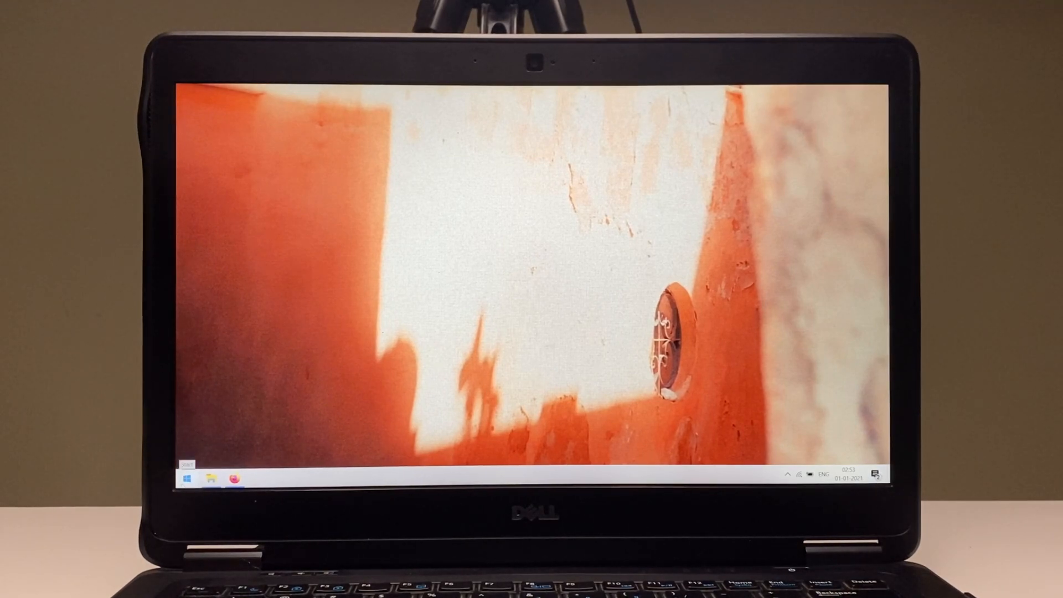
Shut down the laptop from the Start menu power options
{"action": "left_click", "coordinate": [187, 477]}
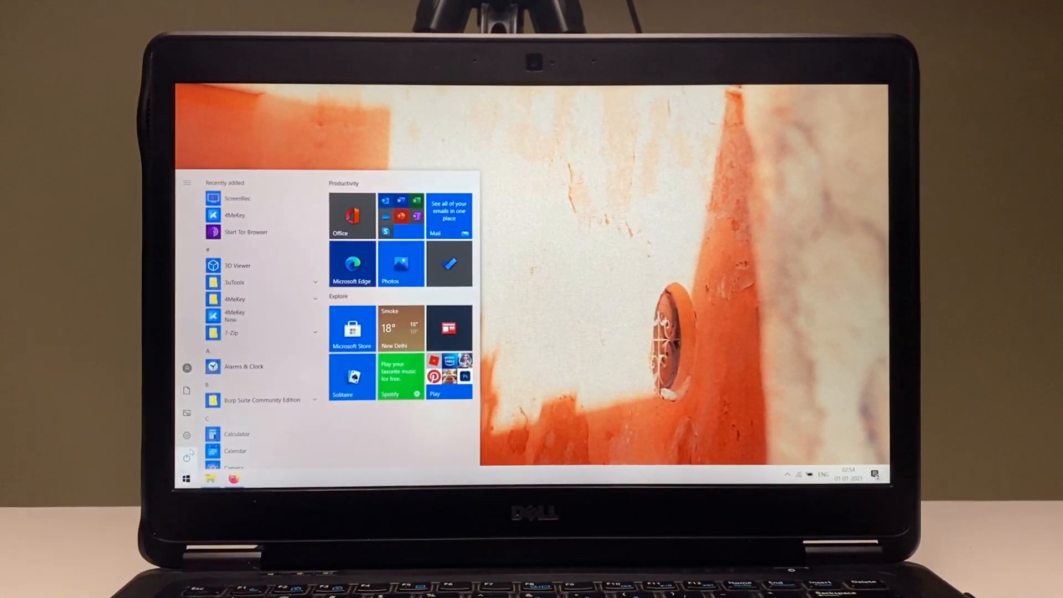
{"action": "left_click", "coordinate": [200, 457]}
{"action": "left_click", "coordinate": [209, 419]}
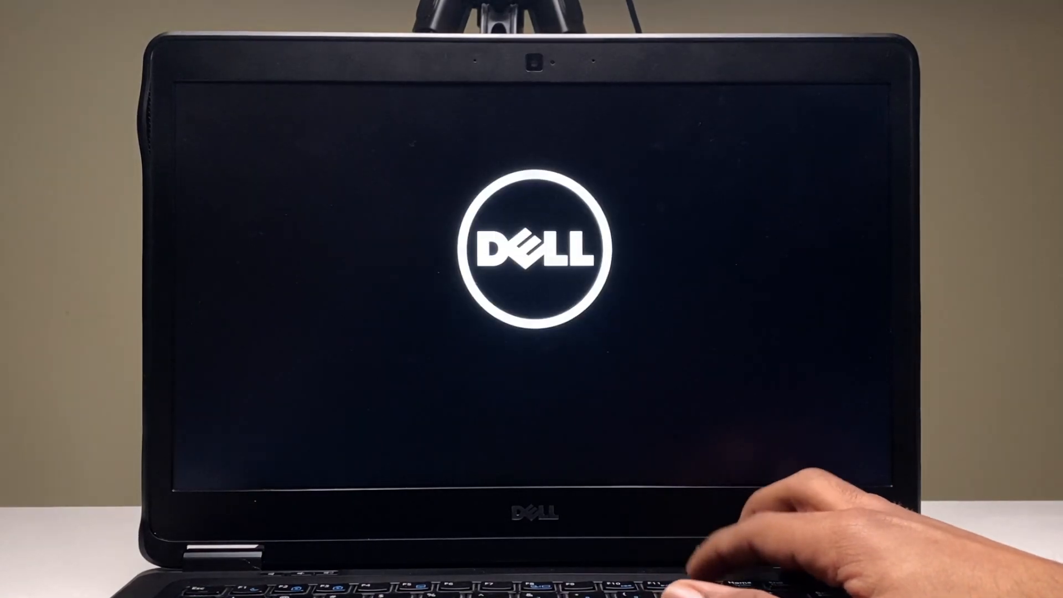
Boot the laptop from the UEFI: SanDisk USB entry in the Dell one-time boot menu
{"action": "key", "text": "F12"}
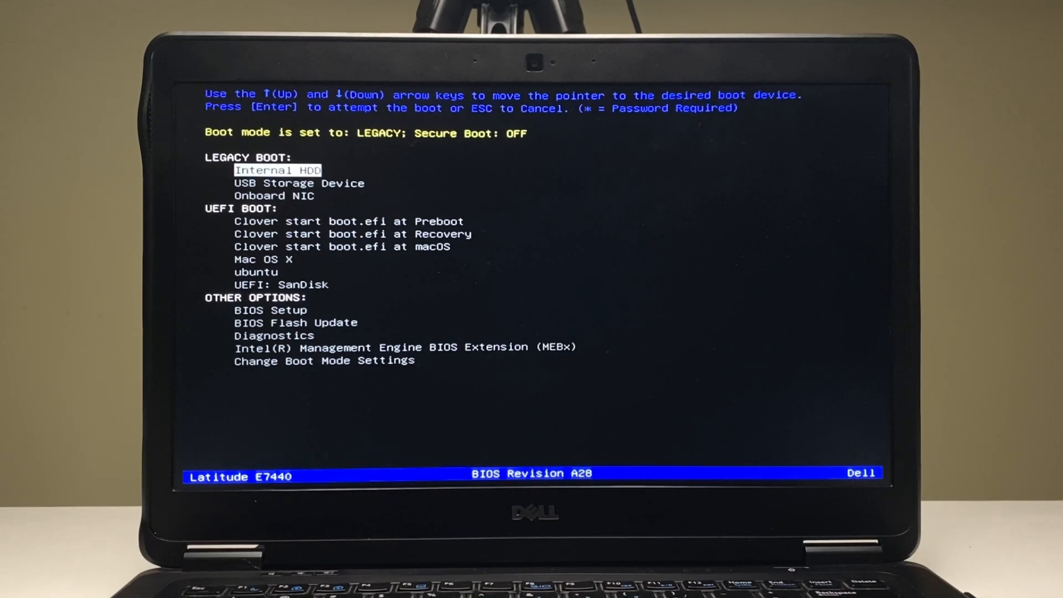
{"action": "key", "text": "Down"}
{"action": "key", "text": "Down"}
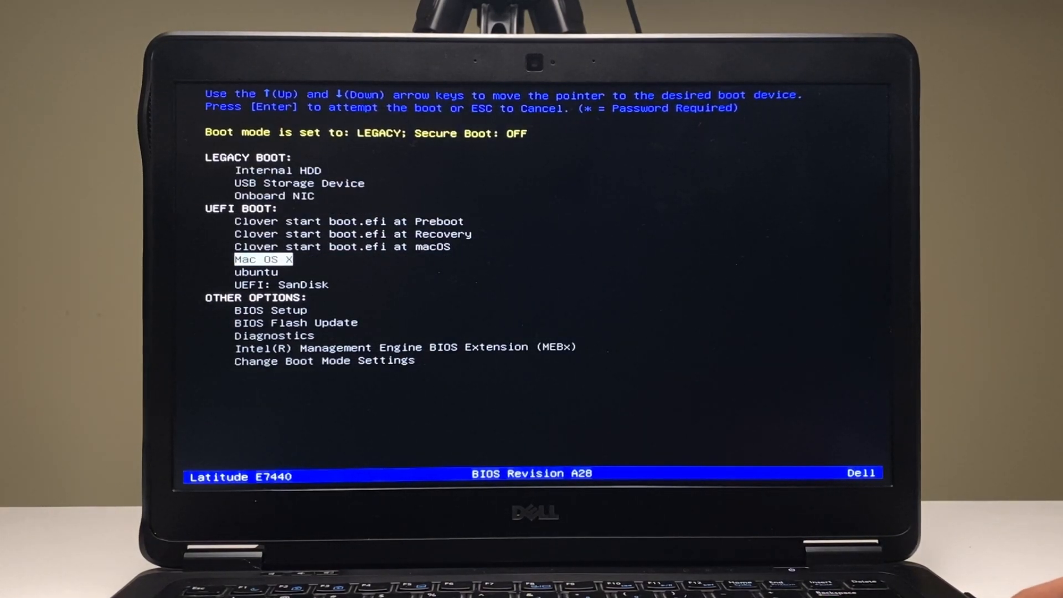
{"action": "key", "text": "Down"}
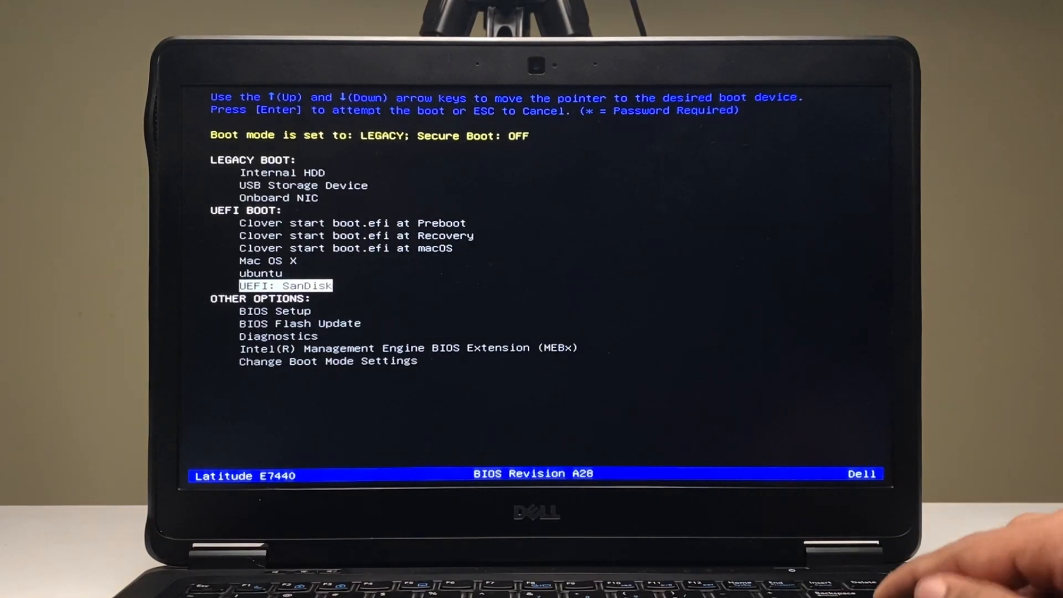
{"action": "key", "text": "Return"}
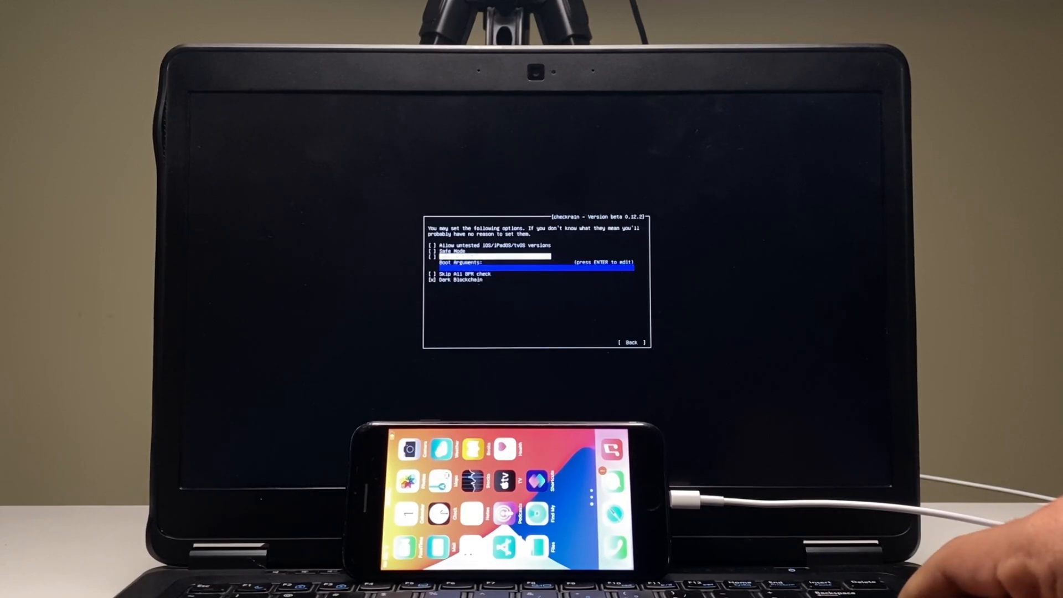
Review the checkra1n options and move to Back to return to the welcome screen
{"action": "key", "text": "Down"}
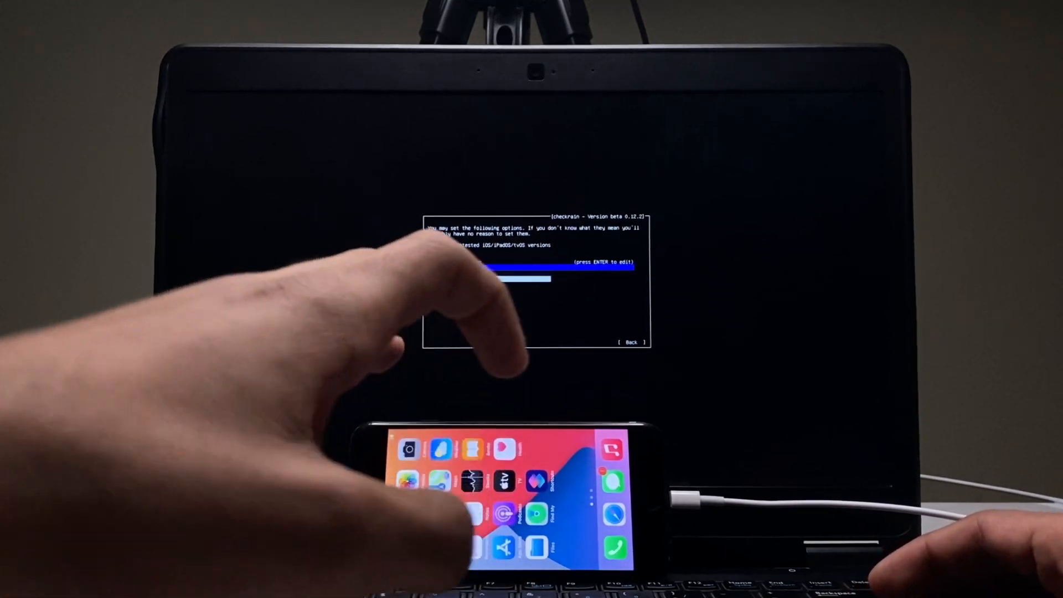
{"action": "key", "text": "Tab"}
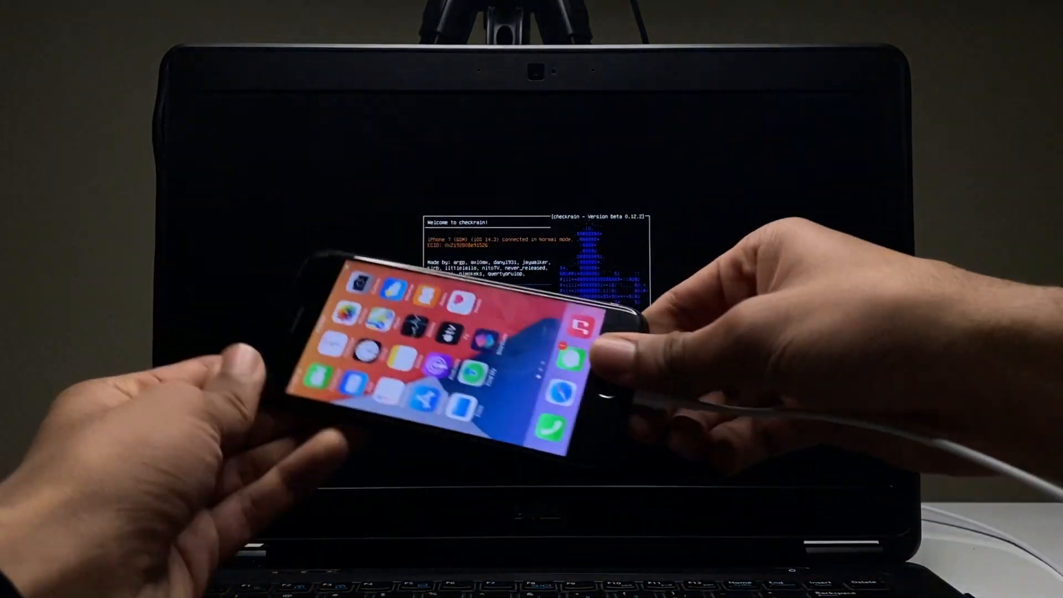
Start the jailbreak, sending the iPhone into recovery mode and on to the DFU instructions
{"action": "key", "text": "Right"}
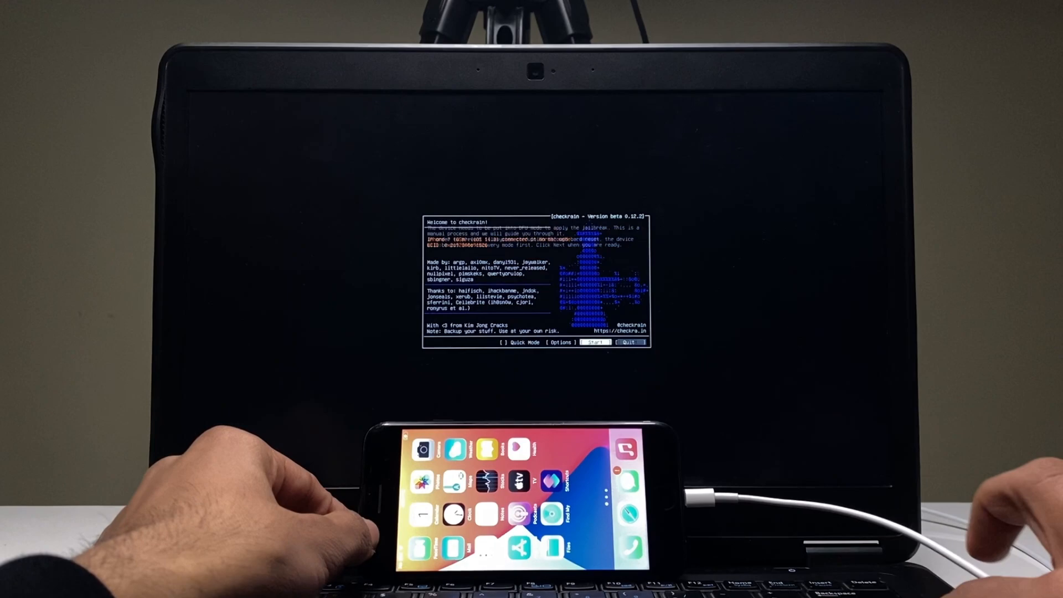
{"action": "key", "text": "Return"}
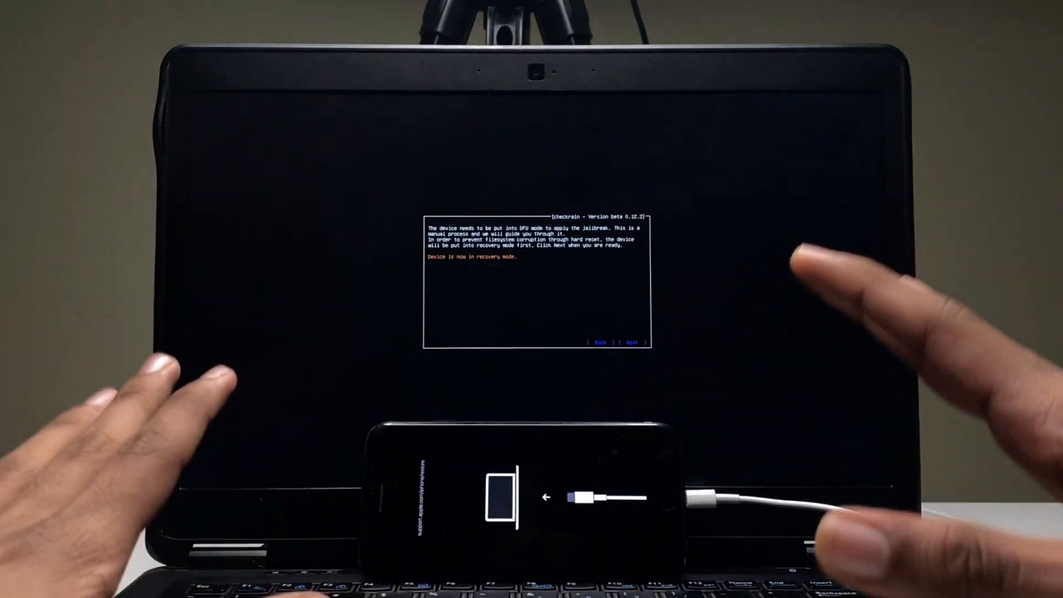
{"action": "key", "text": "Return"}
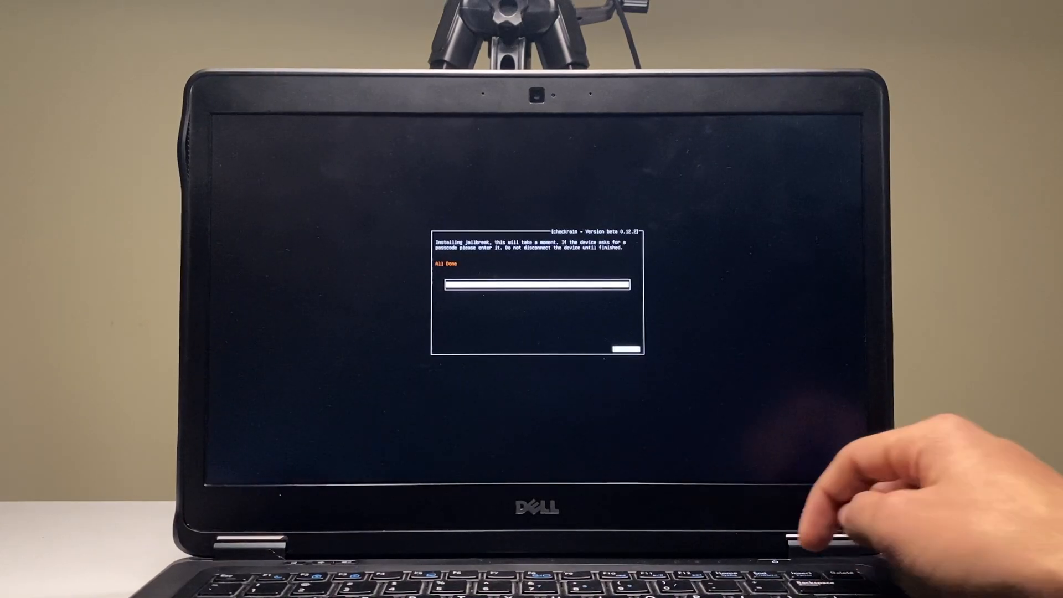
Exit checkra1n from the All Done screen so the laptop shuts down
{"action": "key", "text": "Return"}
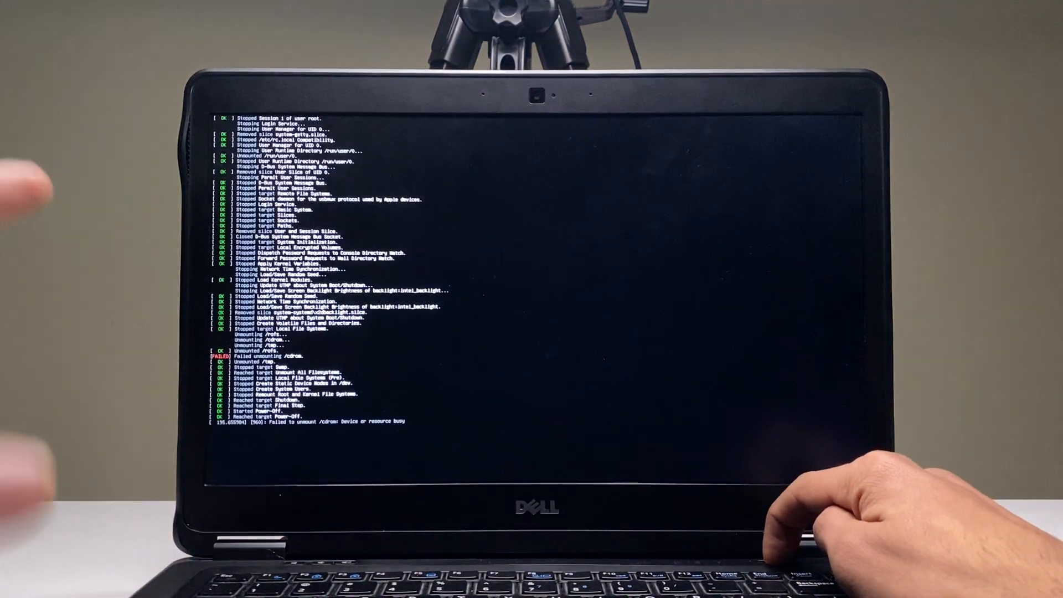